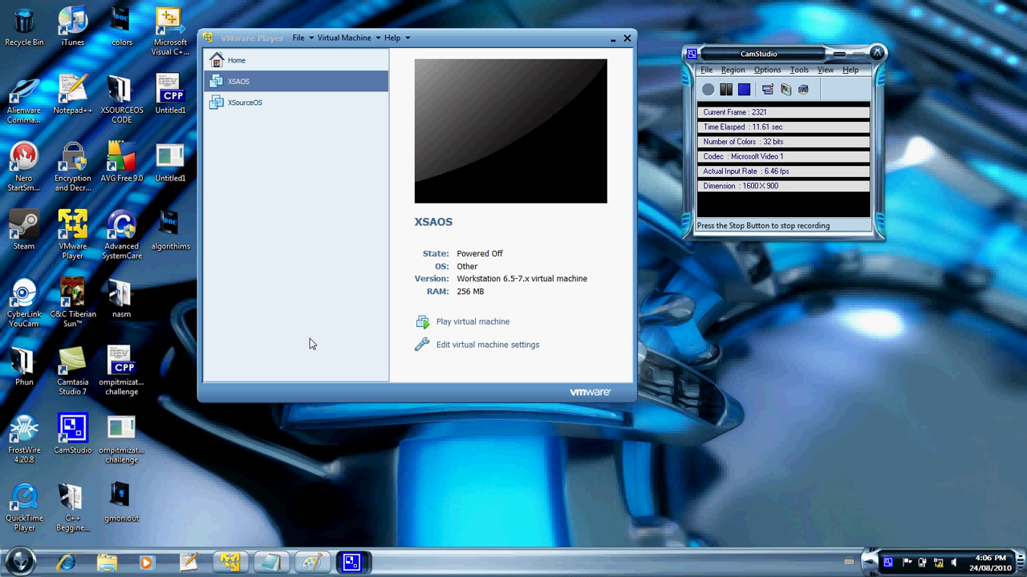
# Minimize the Paint cube drawing so VMware Player shows the powered-off XSAOS machine
pyautogui.click(312, 562)
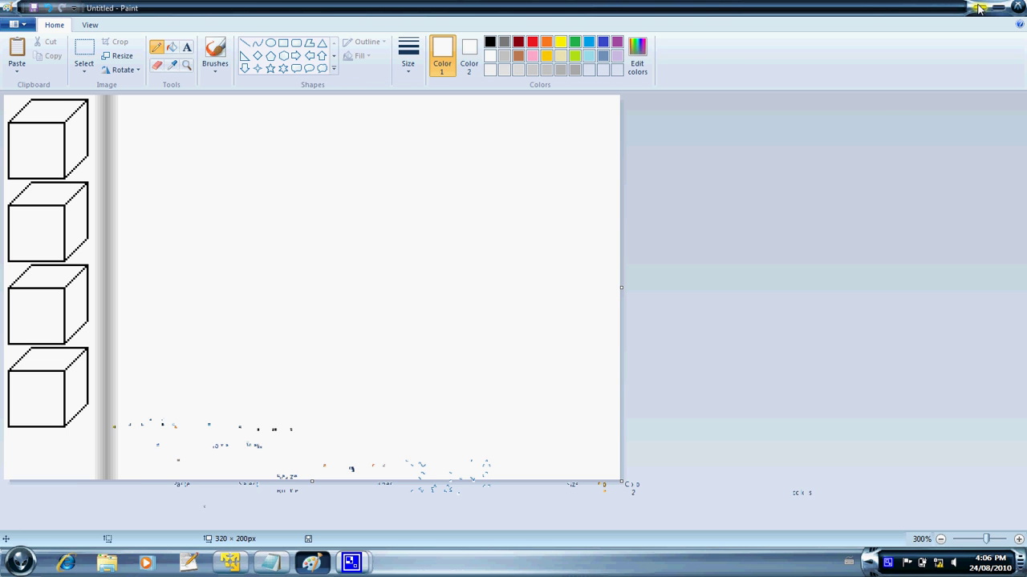
pyautogui.click(979, 8)
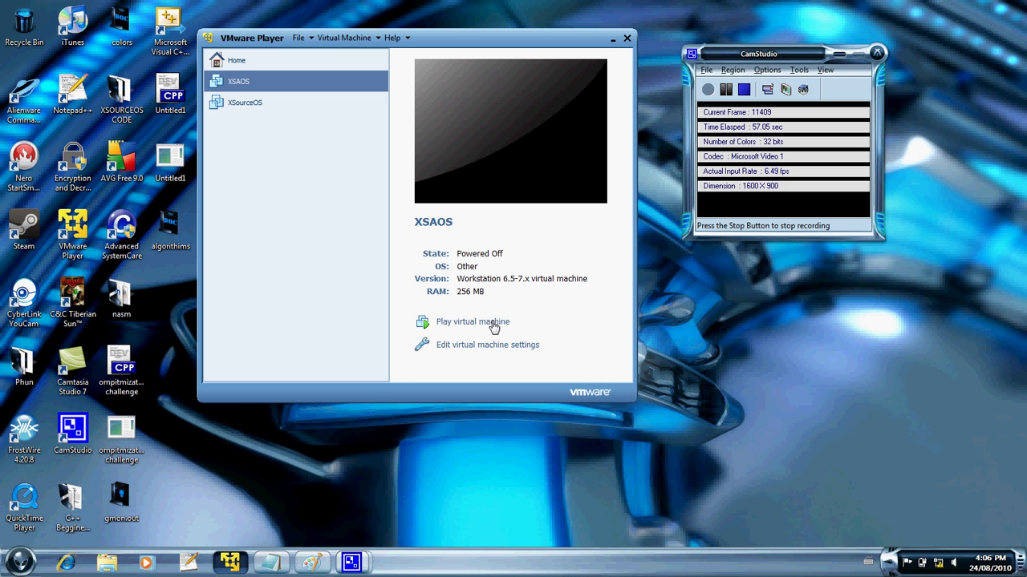
# Boot XSAOS and run commands 0 and 1 to list command codes and show the about text
pyautogui.click(494, 324)
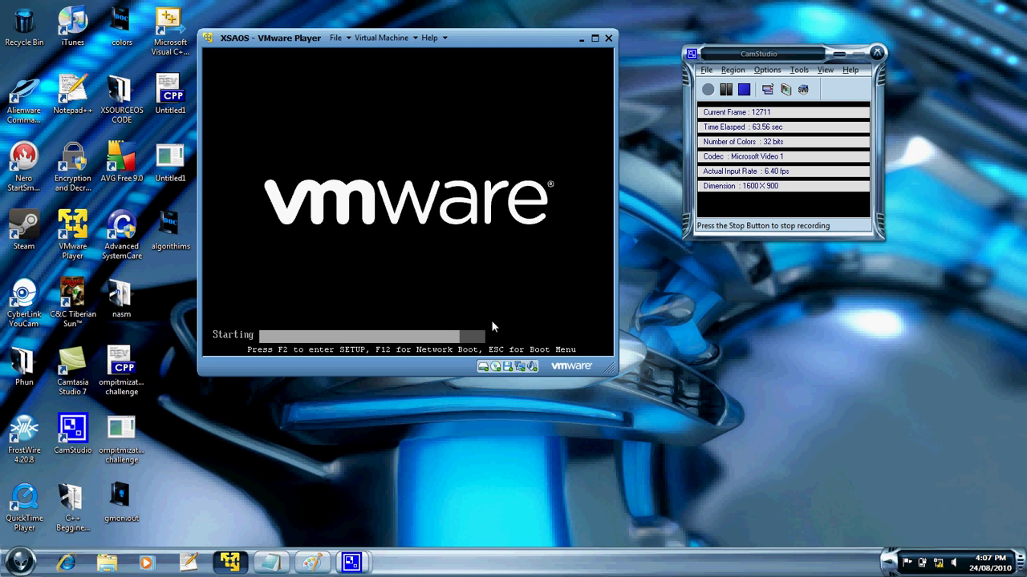
pyautogui.click(451, 261)
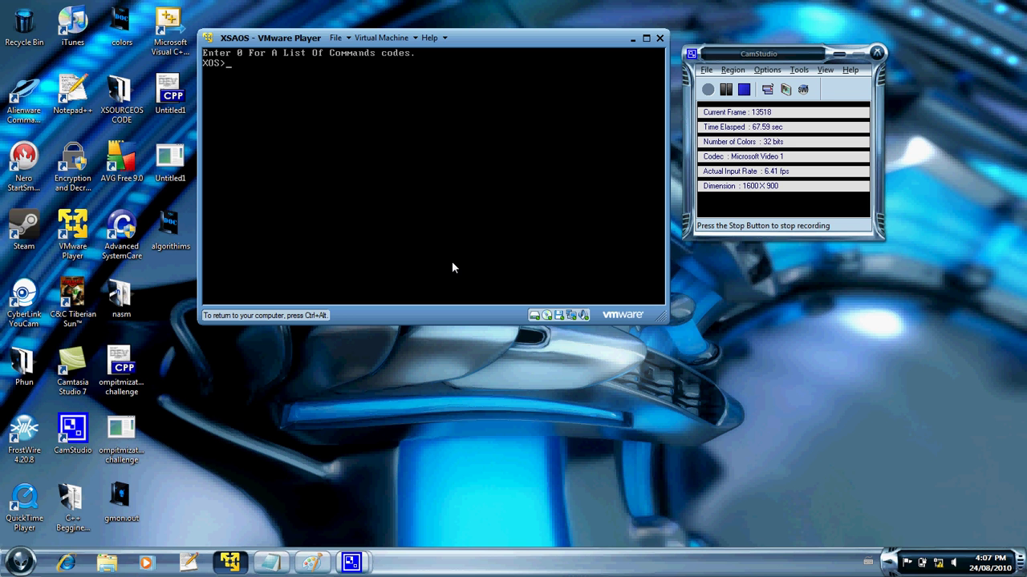
pyautogui.write('0')
pyautogui.press('Return')
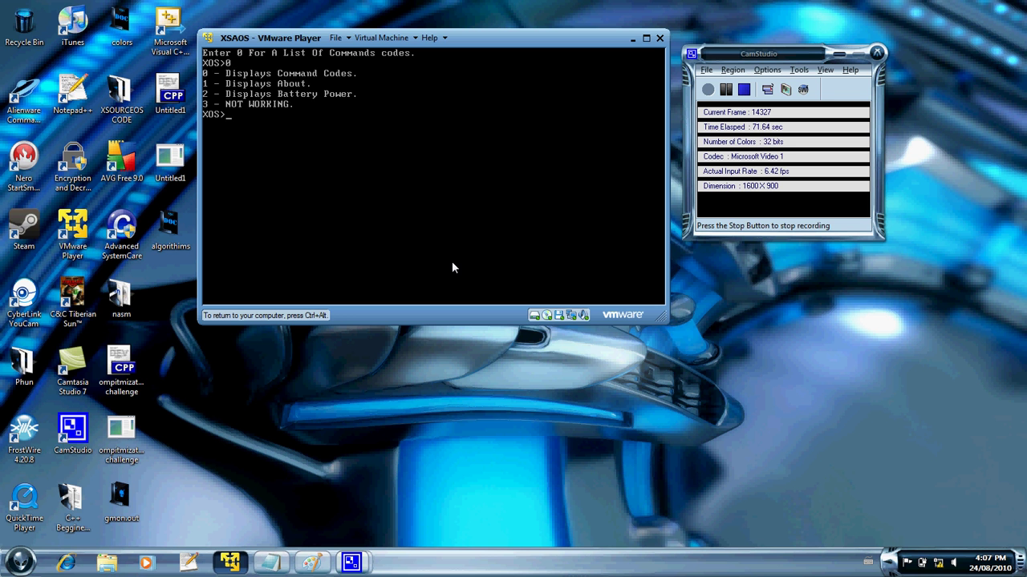
pyautogui.write('1')
pyautogui.press('Return')
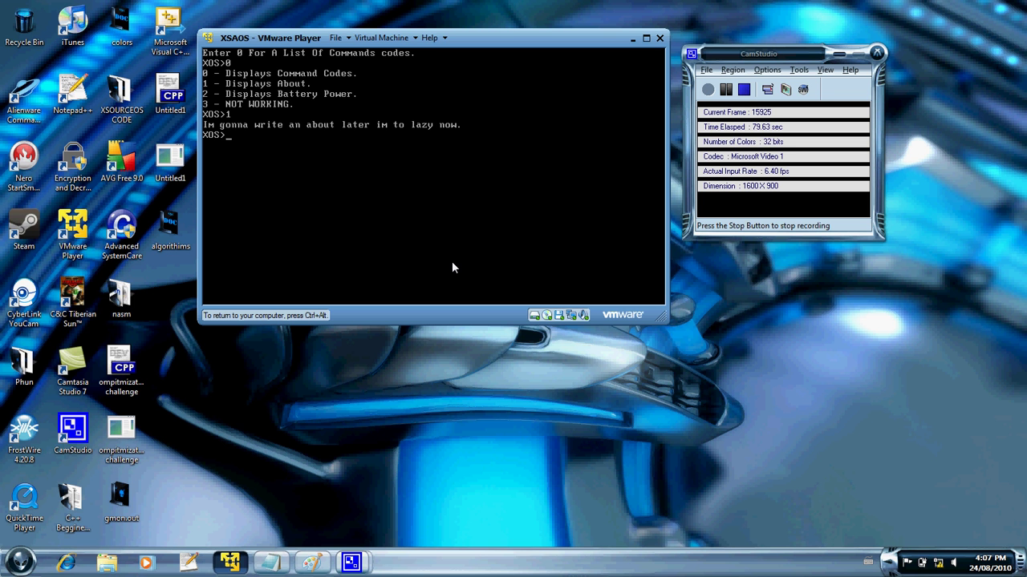
# Run command 2 to show battery power, then run command 3 twice
pyautogui.write('2')
pyautogui.press('Return')
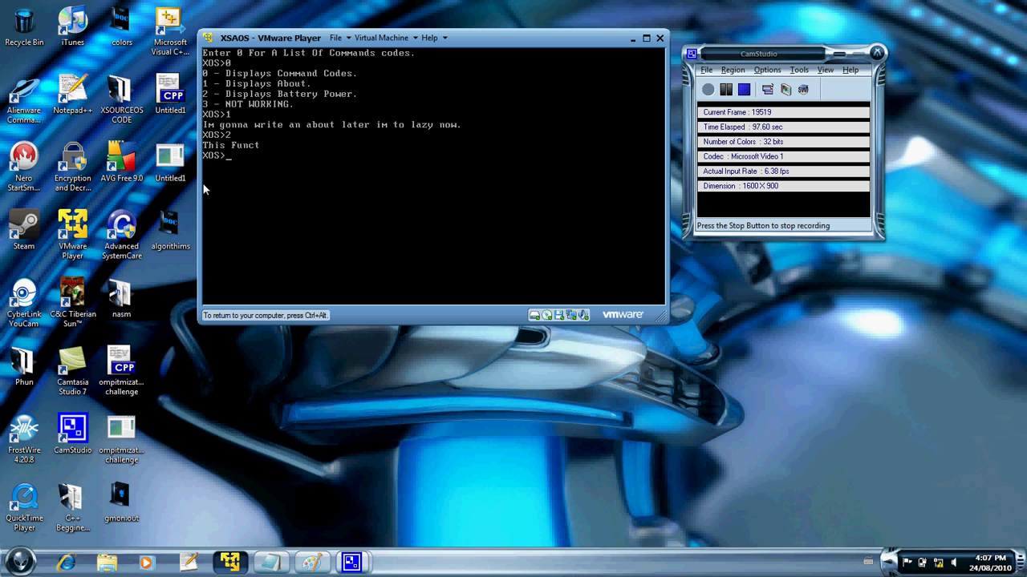
pyautogui.write('3')
pyautogui.press('Return')
pyautogui.write('3')
pyautogui.press('Return')
# Run command 3 again, test unlisted inputs 4 and 'jlzwq', then release keyboard input with Ctrl+Alt
pyautogui.write('3')
pyautogui.press('Return')
pyautogui.write('4')
pyautogui.press('Return')
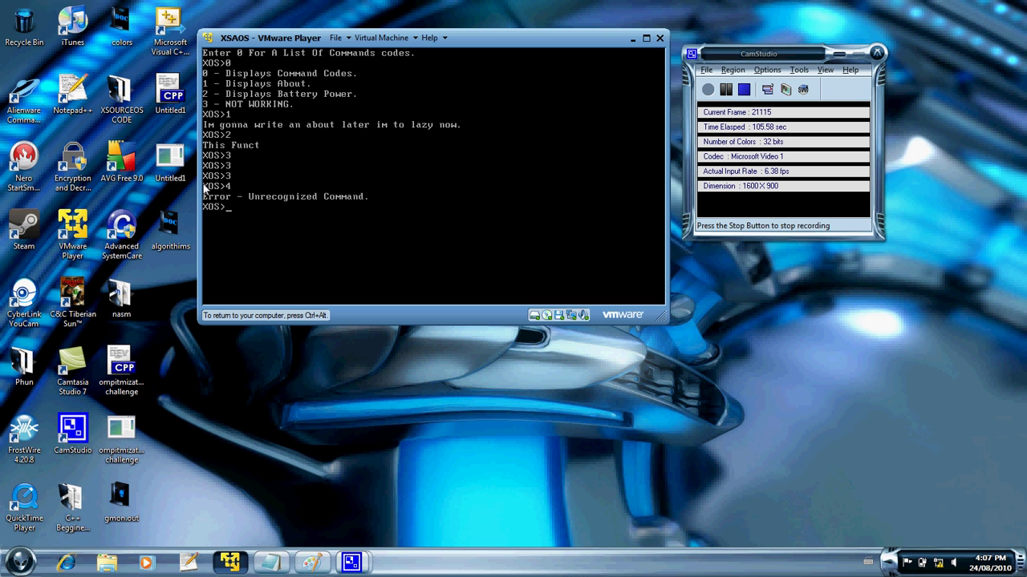
pyautogui.write('jlzwq')
pyautogui.press('Return')
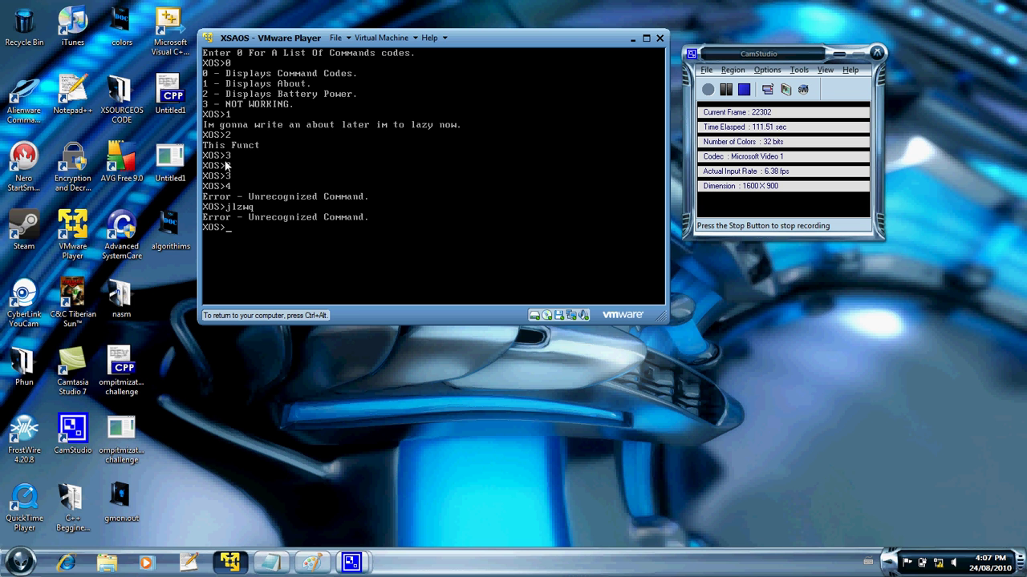
pyautogui.hotkey('ctrl', 'alt')
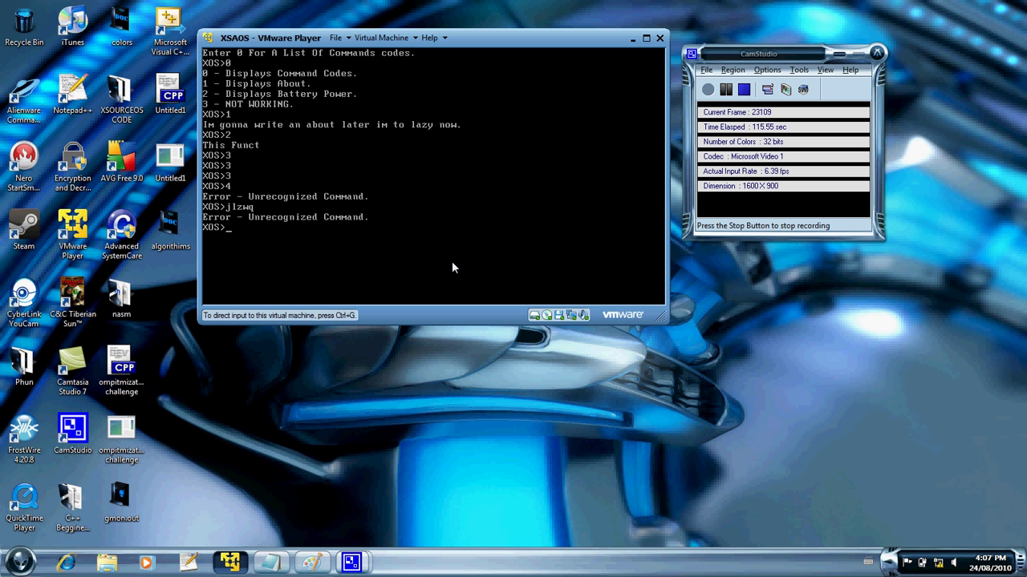
# Power off the XSAOS virtual machine via Virtual Machine > Power > Power Off
pyautogui.click(385, 39)
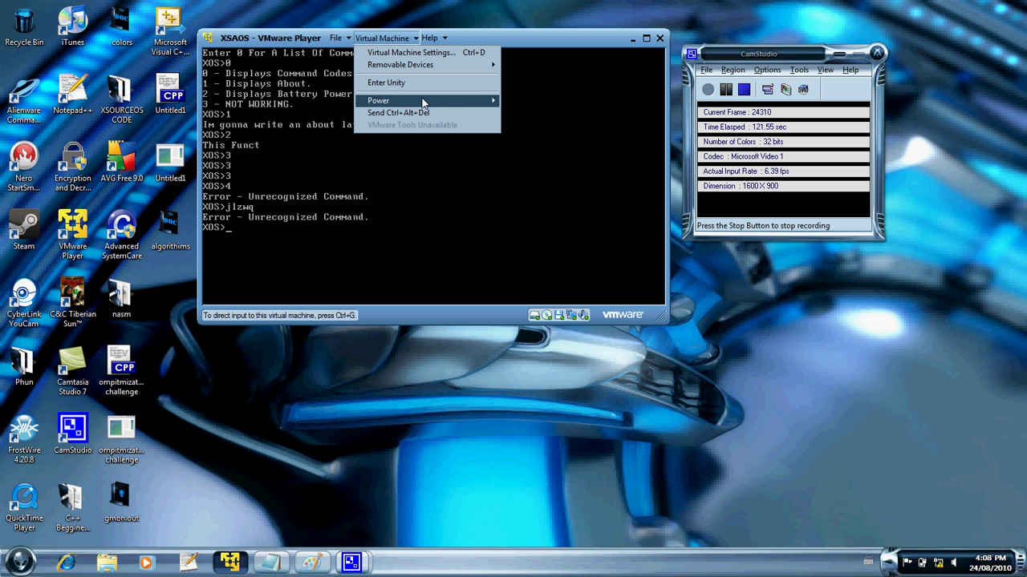
pyautogui.moveTo(423, 101)
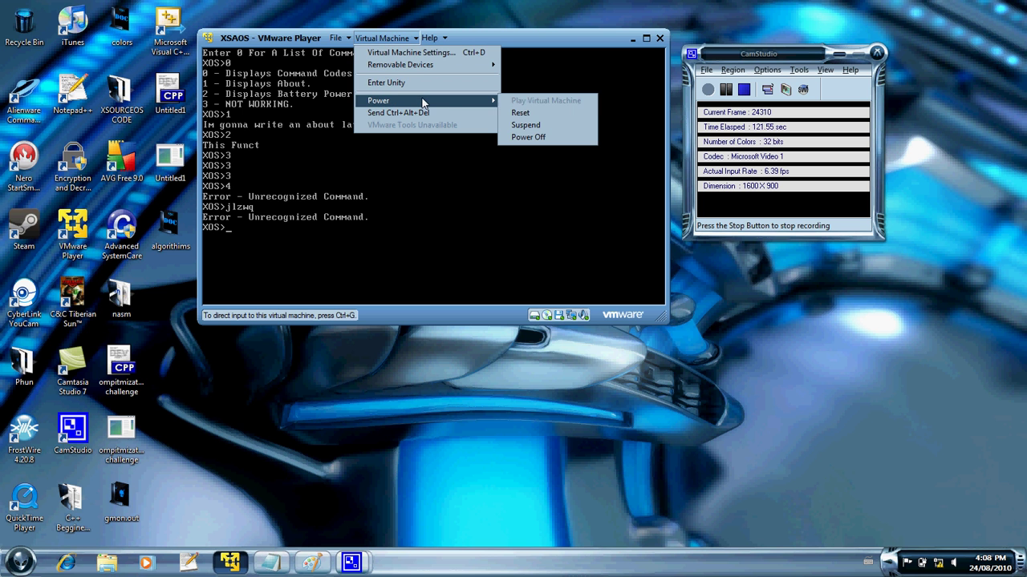
pyautogui.click(553, 136)
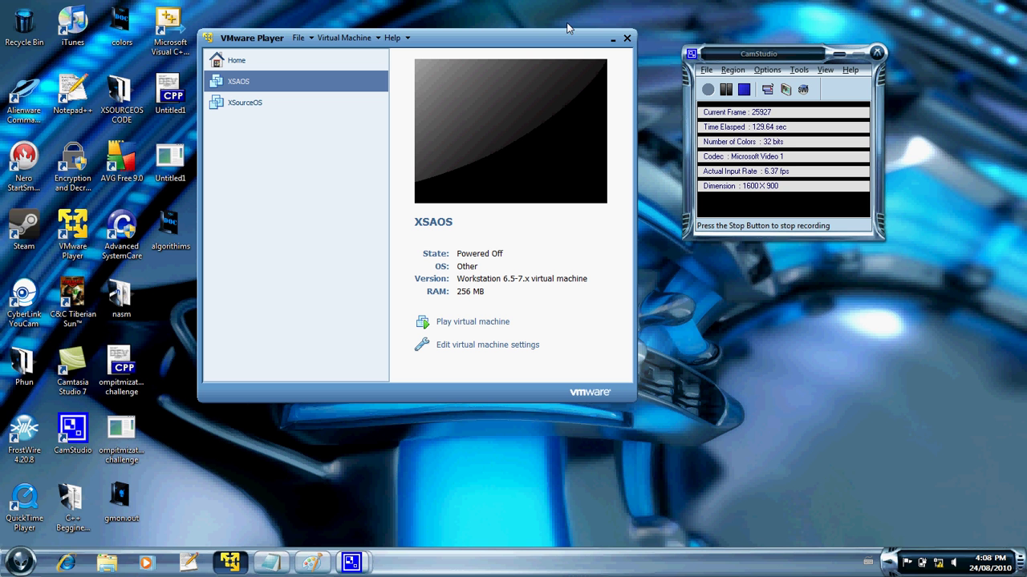
pyautogui.click(624, 39)
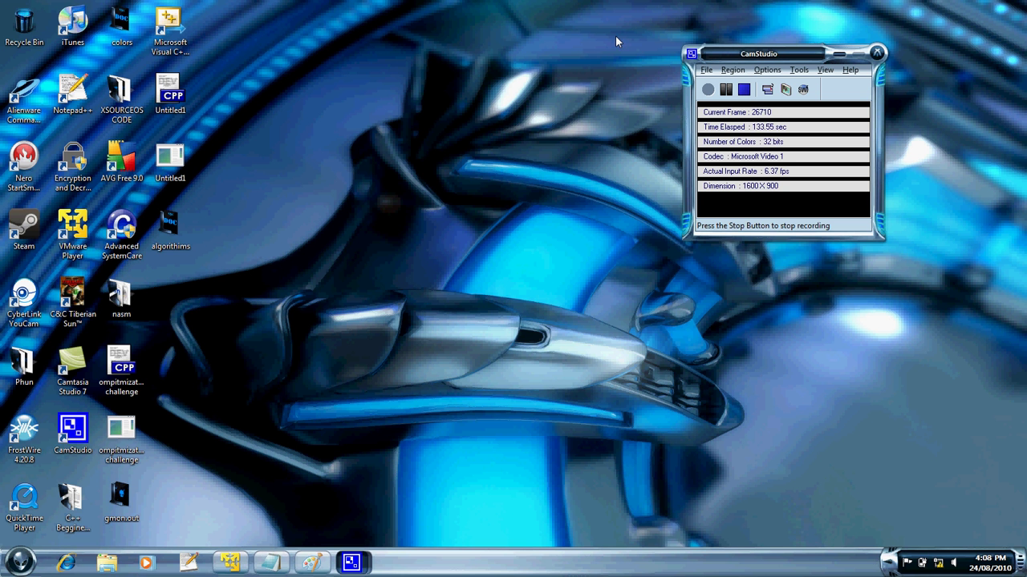